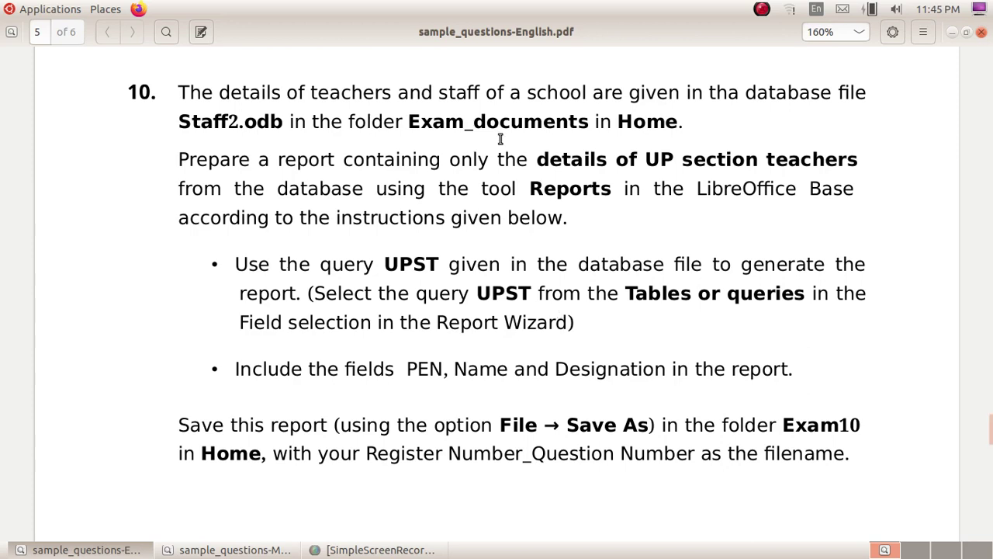
# - Read question 10 in the Malayalam sample questions PDF and minimise the document windows
pyautogui.click(228, 549)
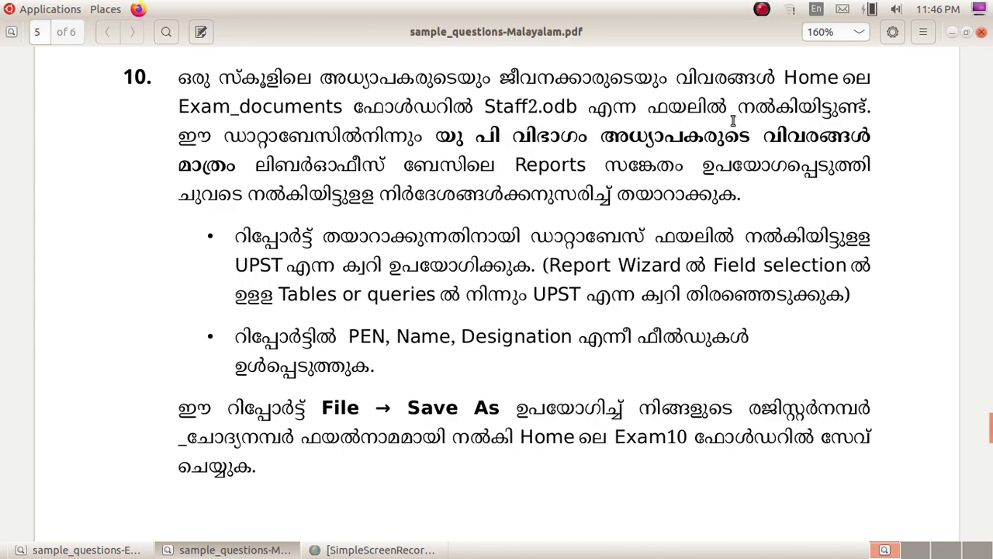
pyautogui.click(953, 32)
pyautogui.click(952, 32)
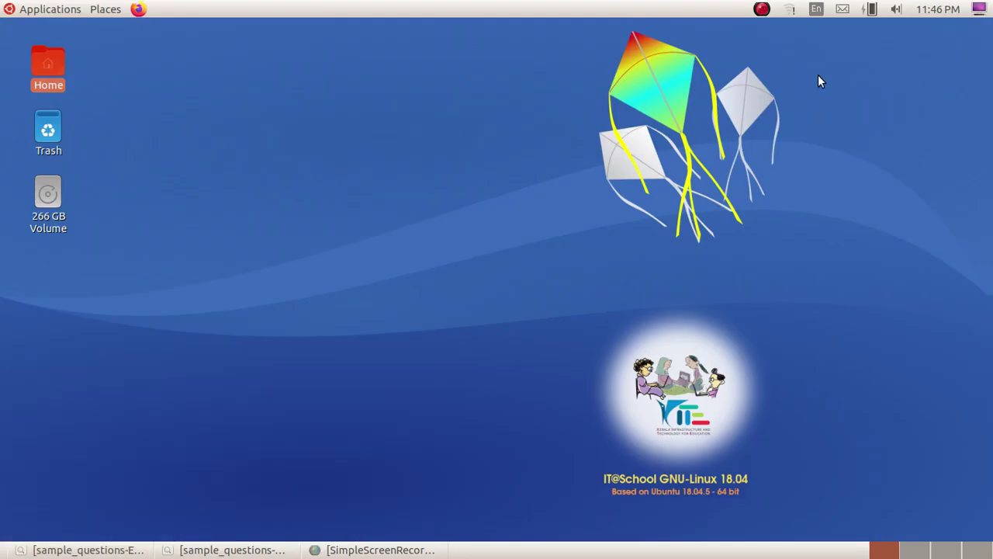
# - Open the database file Staff2.odb from the Exam_documents folder in Home with LibreOffice Base
pyautogui.doubleClick(62, 94)
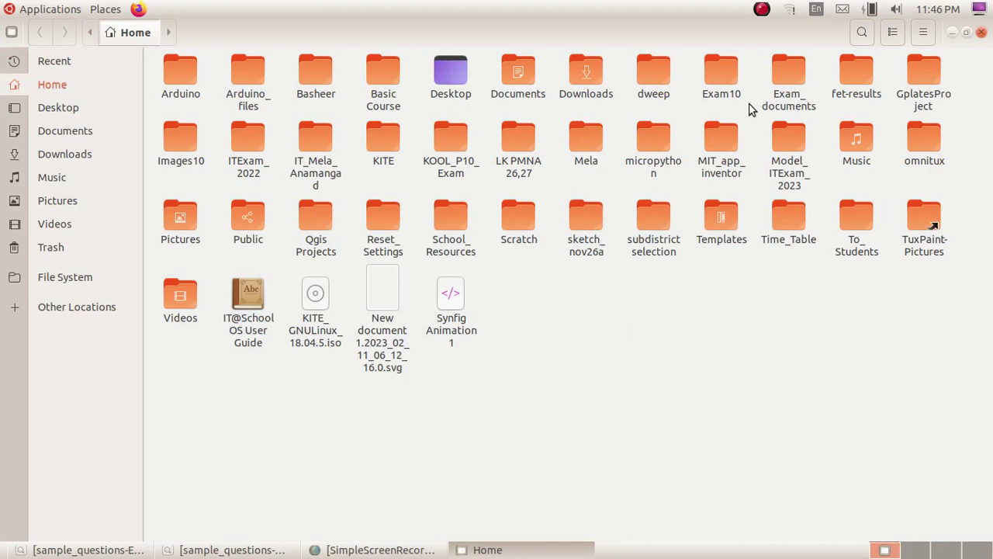
pyautogui.doubleClick(776, 76)
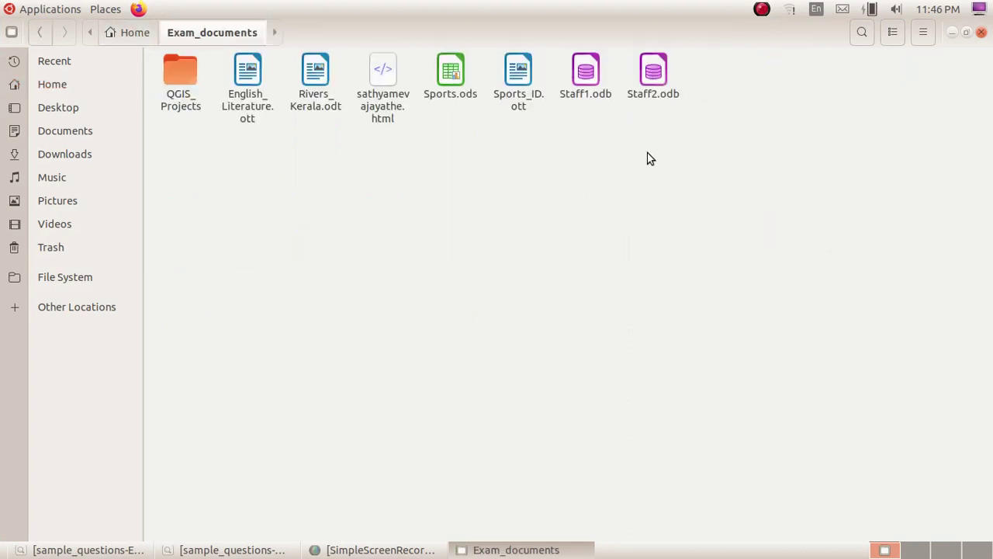
pyautogui.click(653, 78)
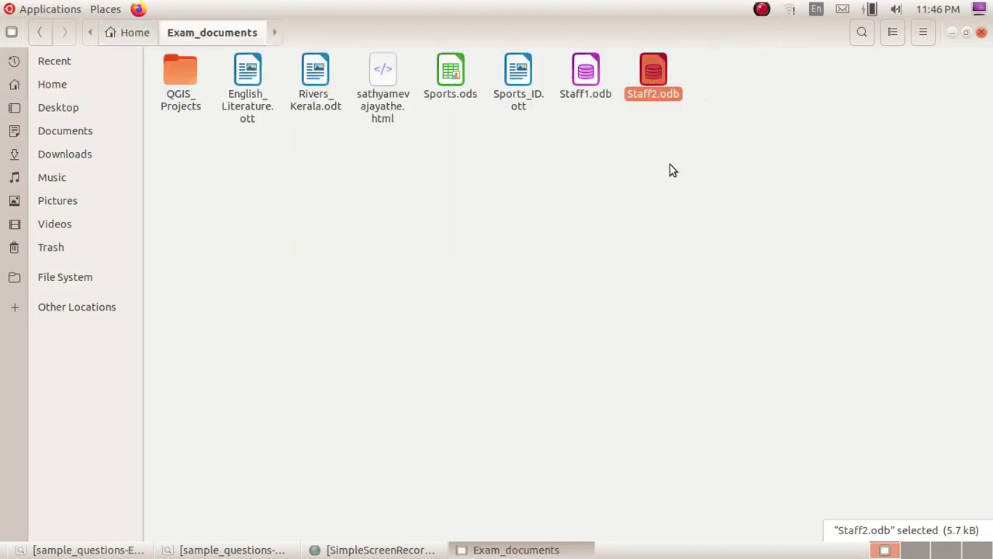
pyautogui.rightClick(652, 72)
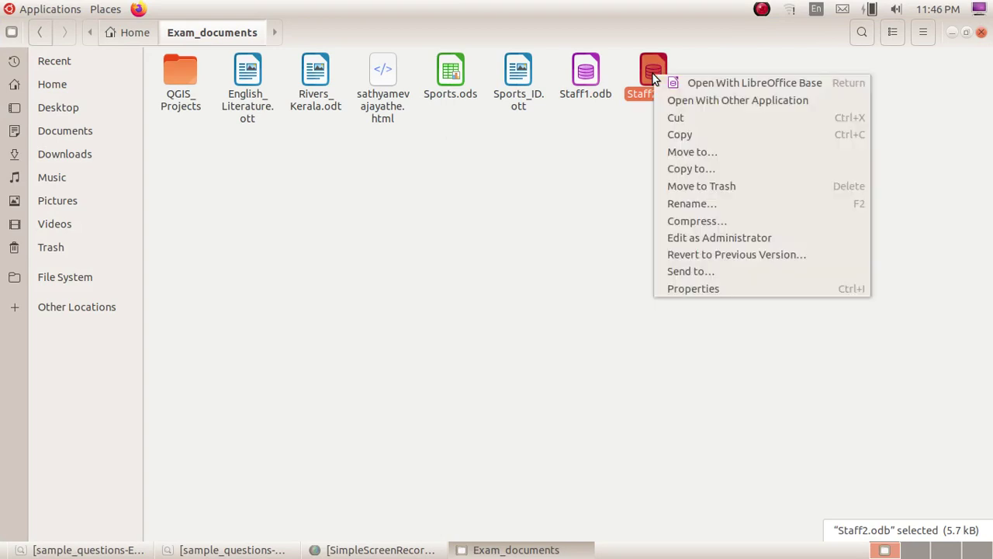
pyautogui.click(704, 85)
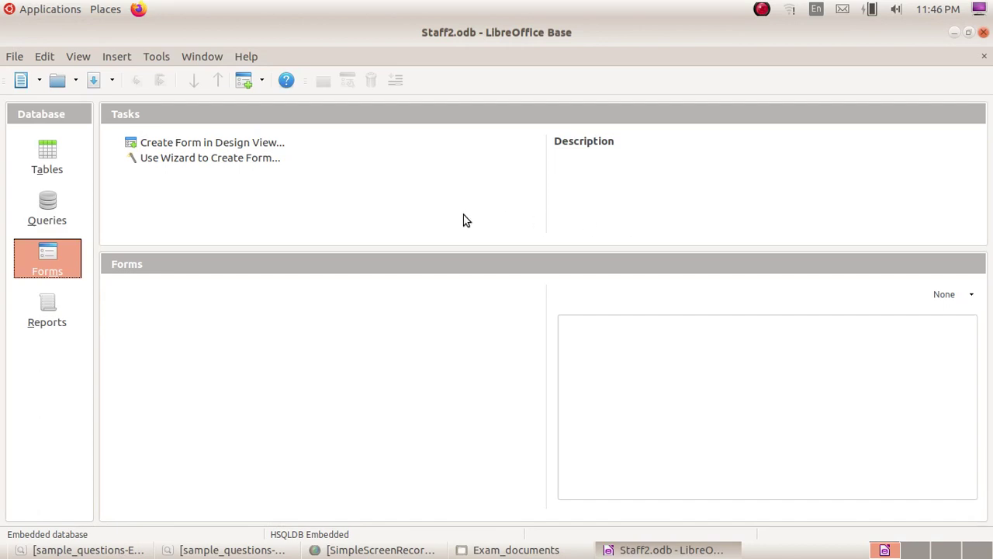
# - Review the records of the Staff table, close it, and locate the UPST query among the saved queries
pyautogui.click(50, 156)
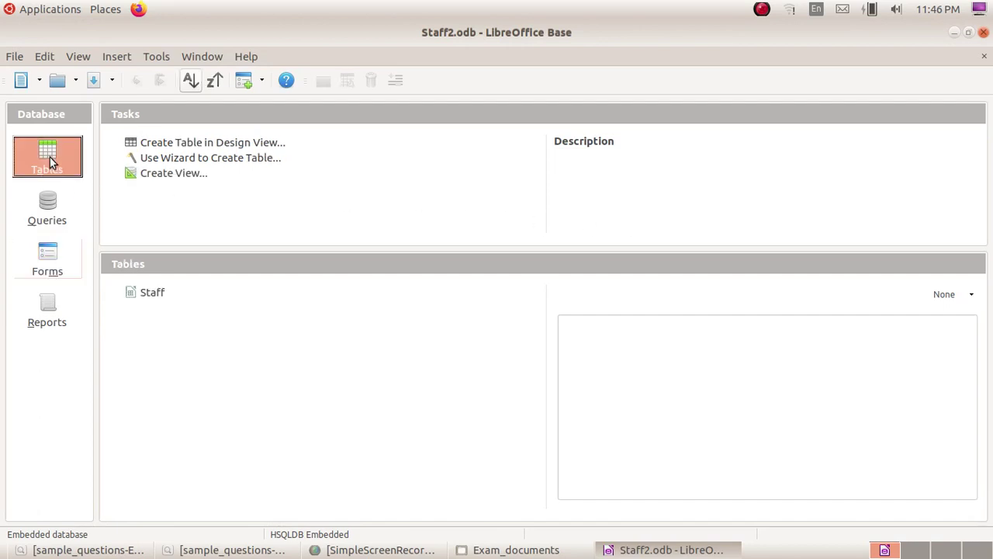
pyautogui.doubleClick(154, 295)
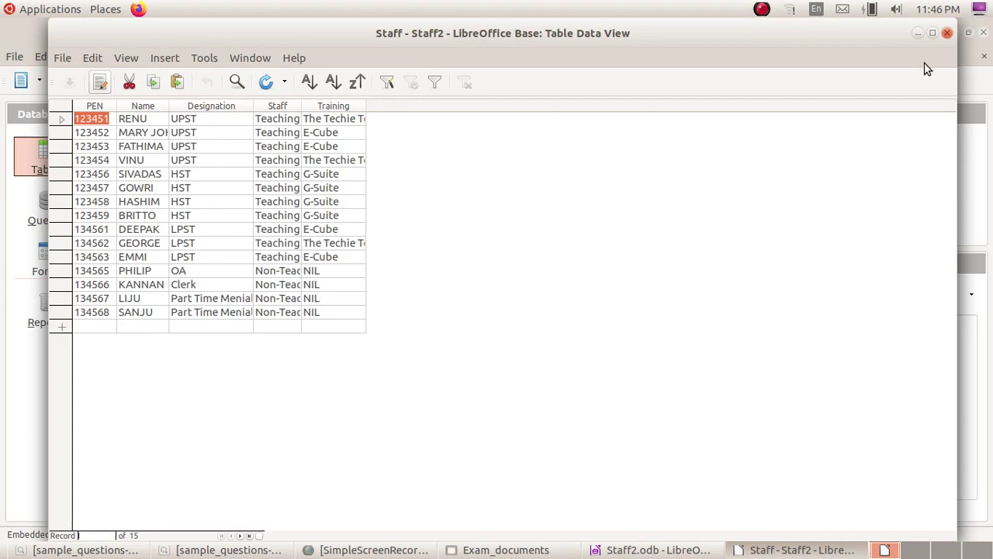
pyautogui.click(947, 32)
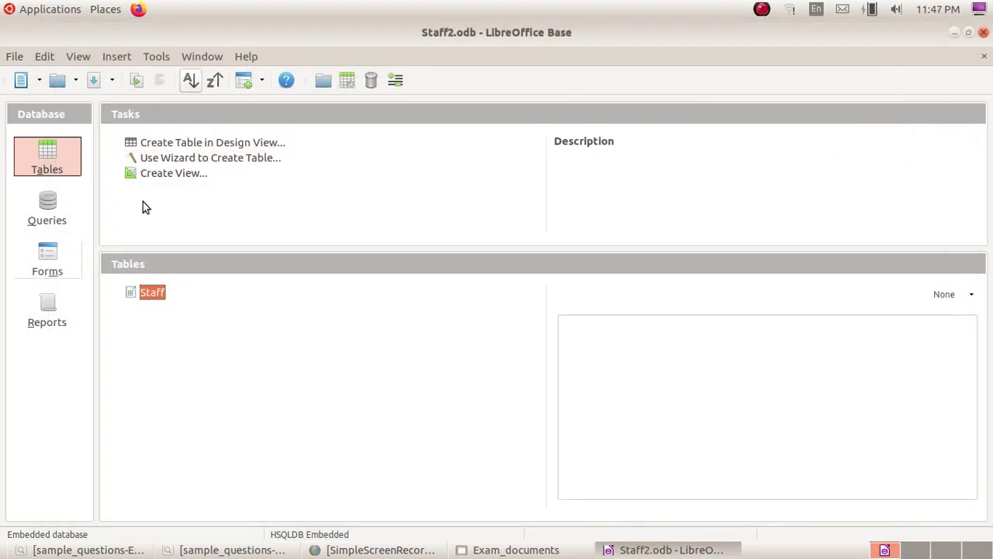
pyautogui.click(61, 214)
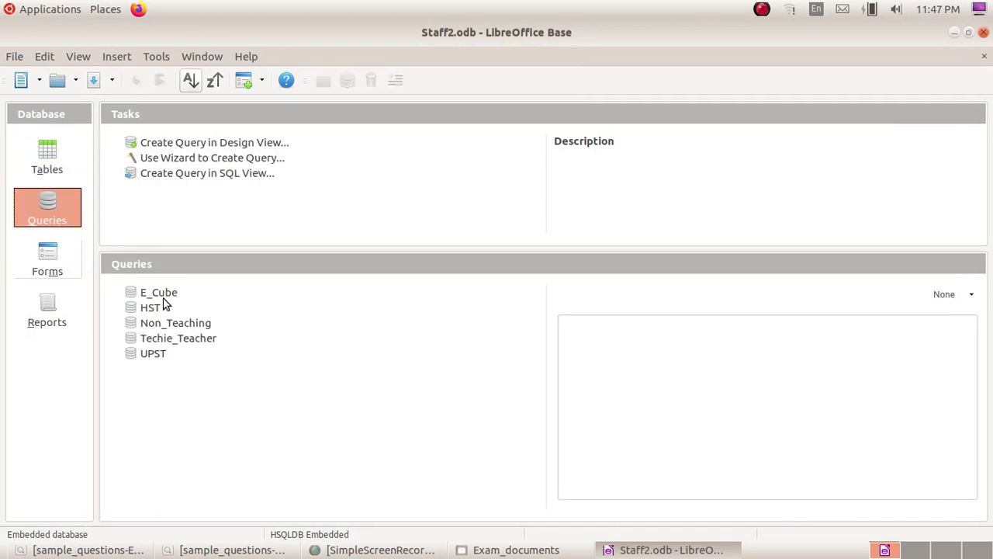
pyautogui.click(153, 352)
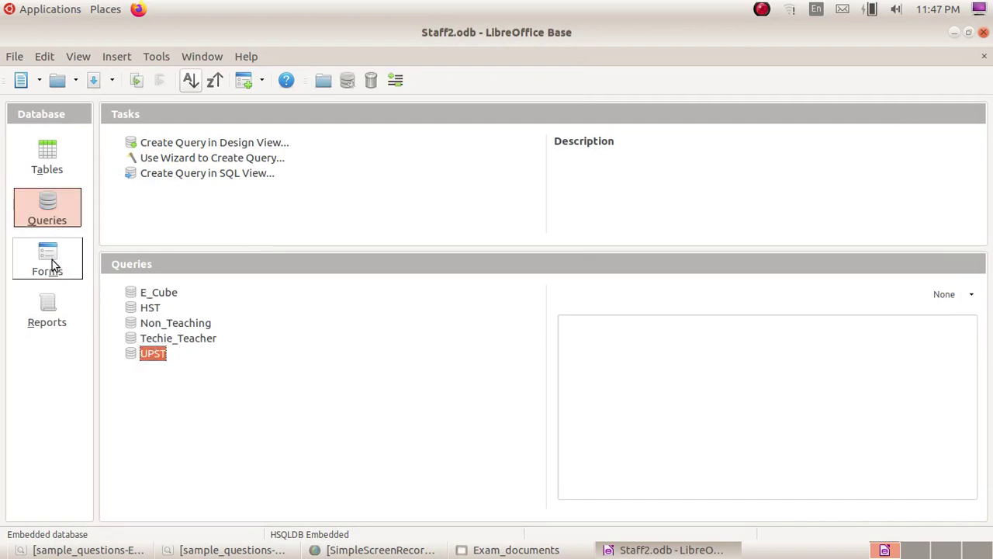
# - Start the Report Wizard, dismiss the Add Field window, and choose the query UPST as the report's source
pyautogui.click(56, 324)
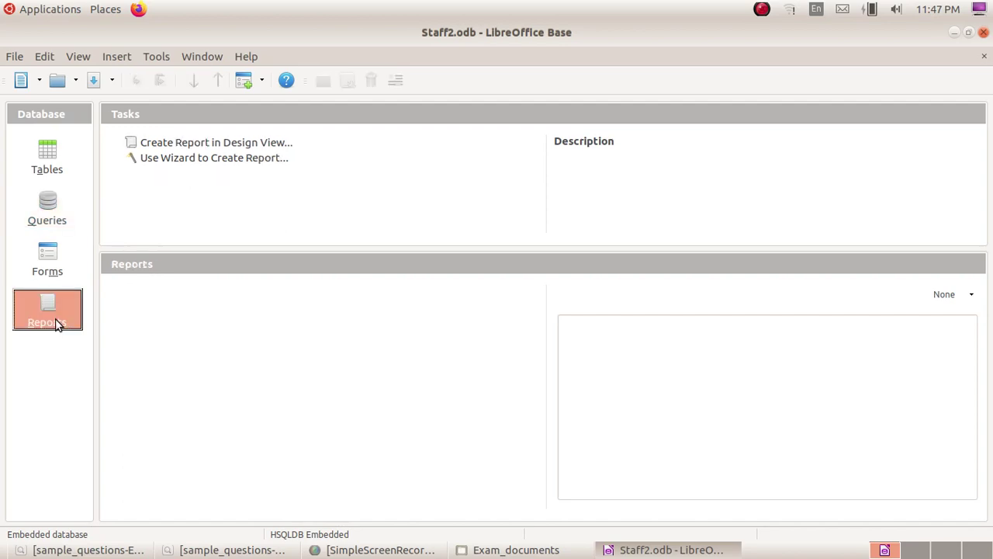
pyautogui.click(200, 551)
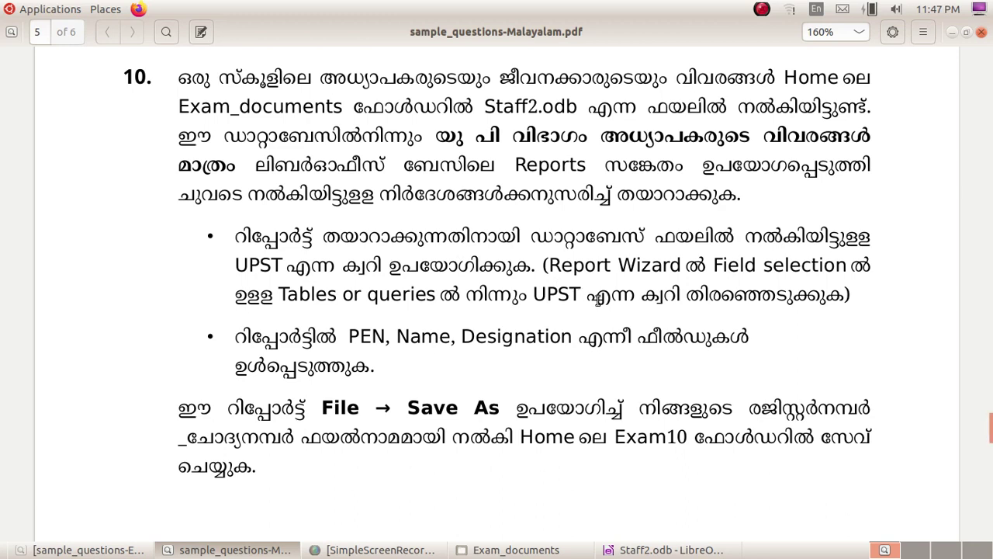
pyautogui.click(232, 547)
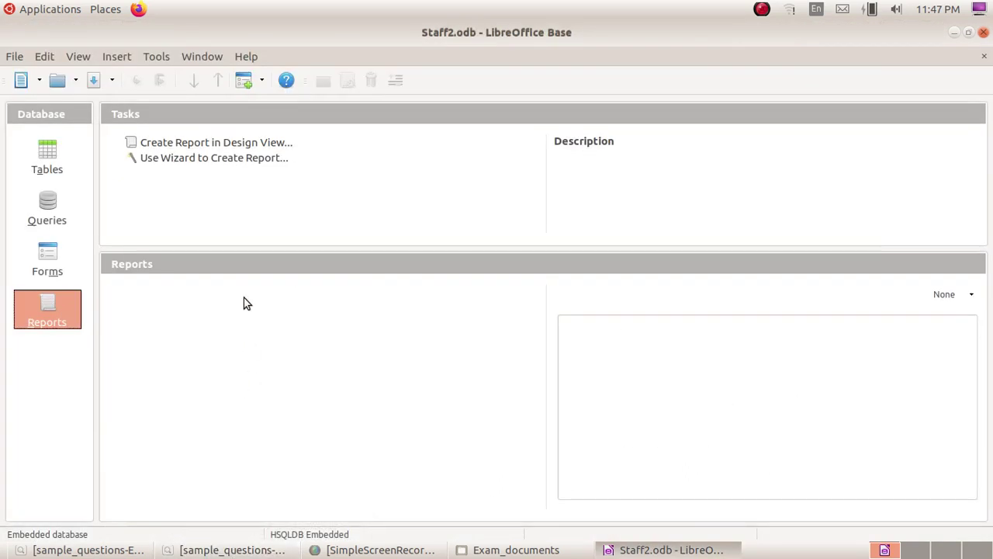
pyautogui.click(211, 159)
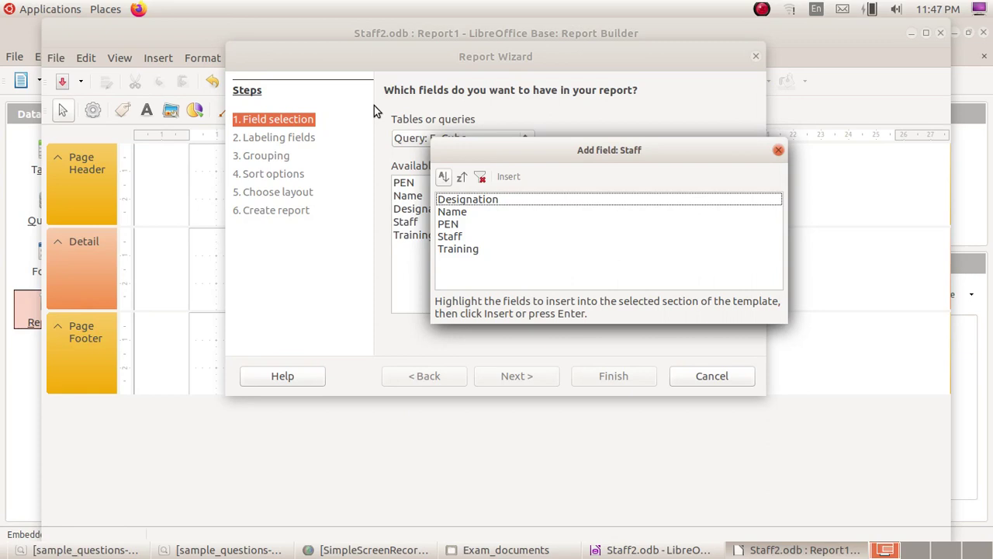
pyautogui.click(779, 152)
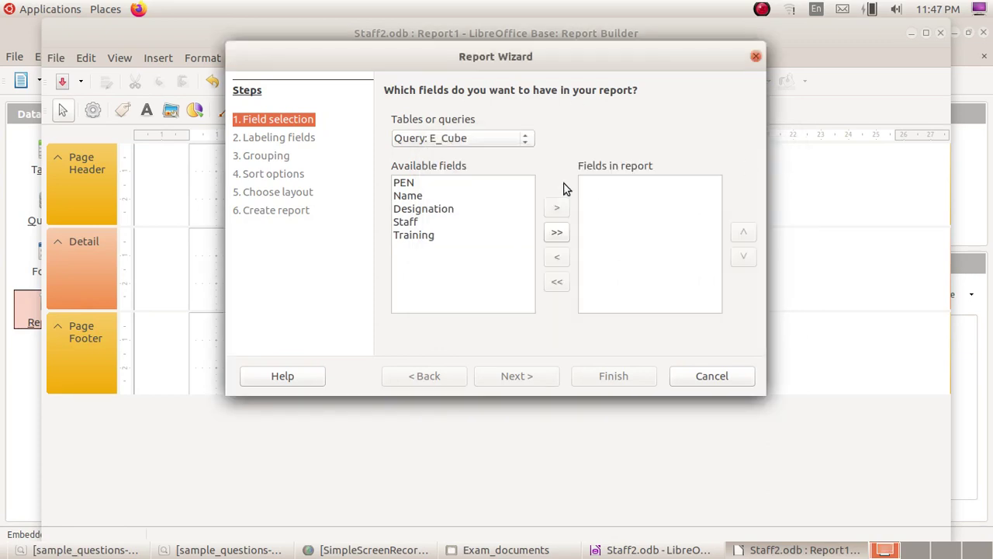
pyautogui.click(449, 137)
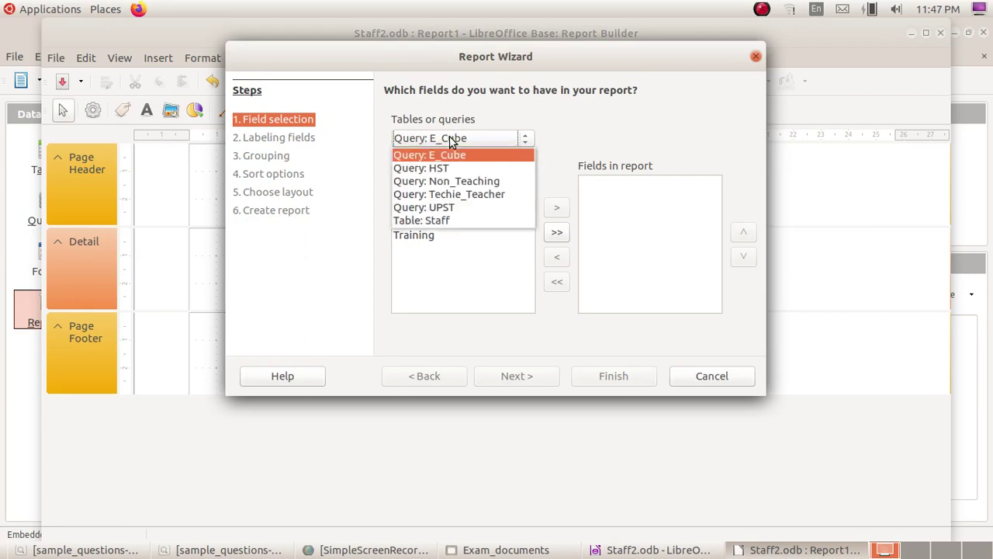
pyautogui.click(475, 208)
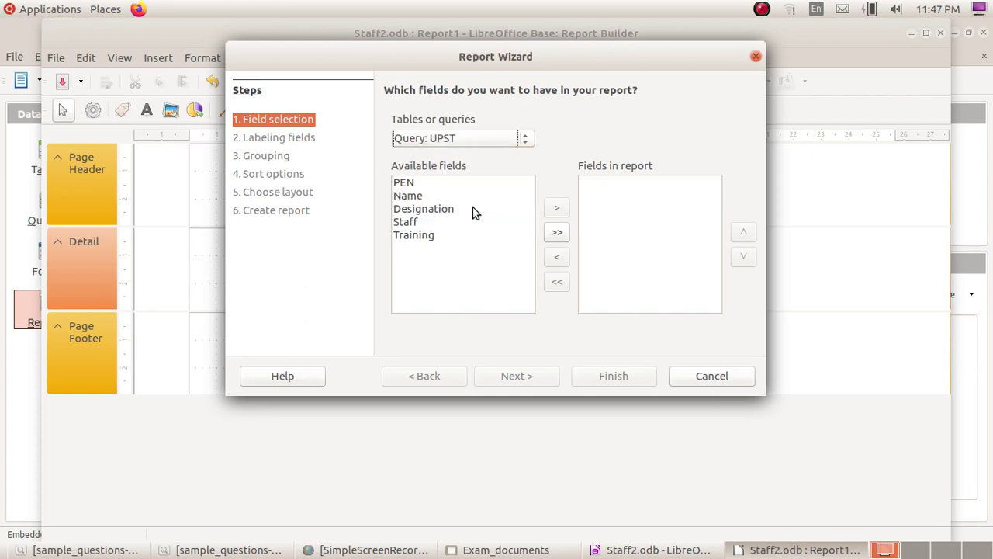
# - Include the fields PEN, Name and Designation in the report and continue to the field labels
pyautogui.click(227, 550)
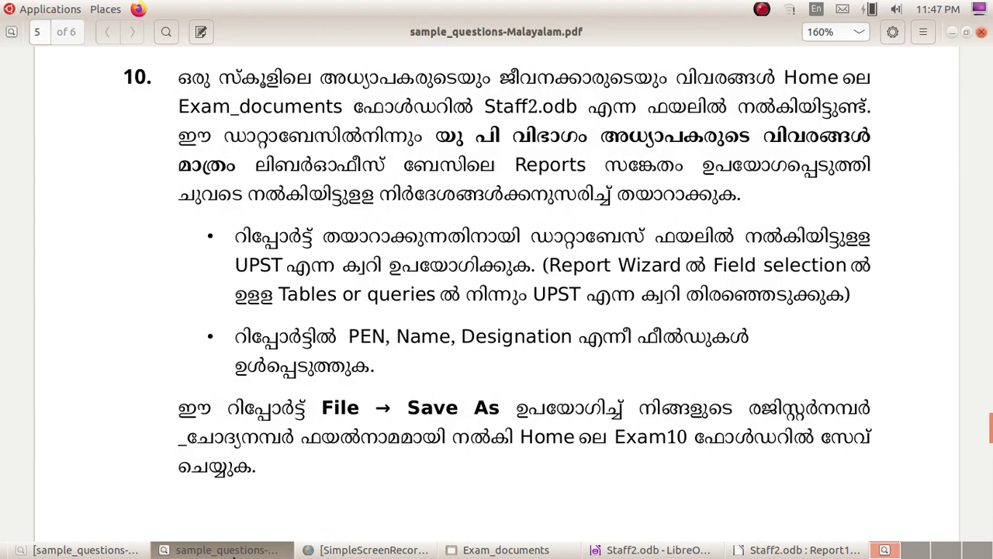
pyautogui.click(226, 550)
pyautogui.click(437, 186)
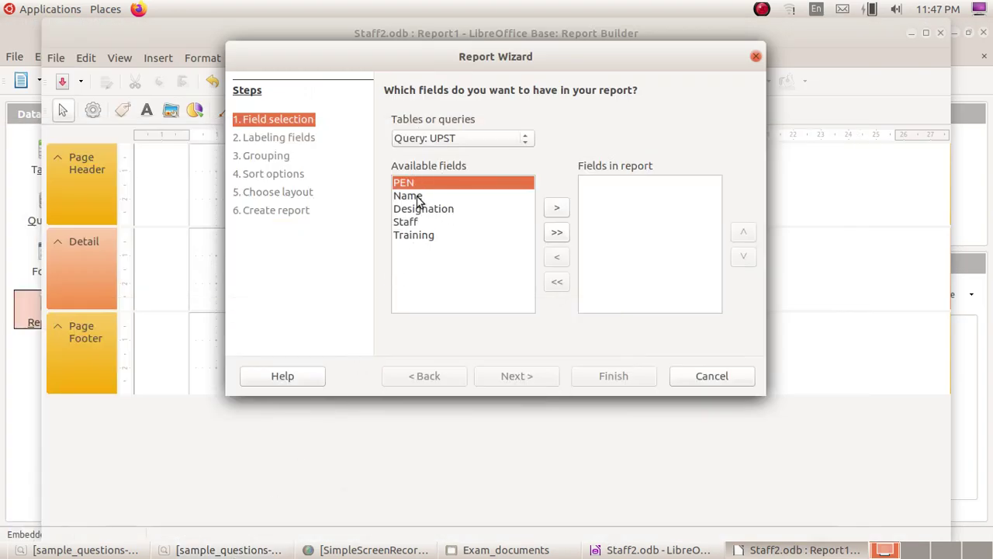
pyautogui.click(557, 211)
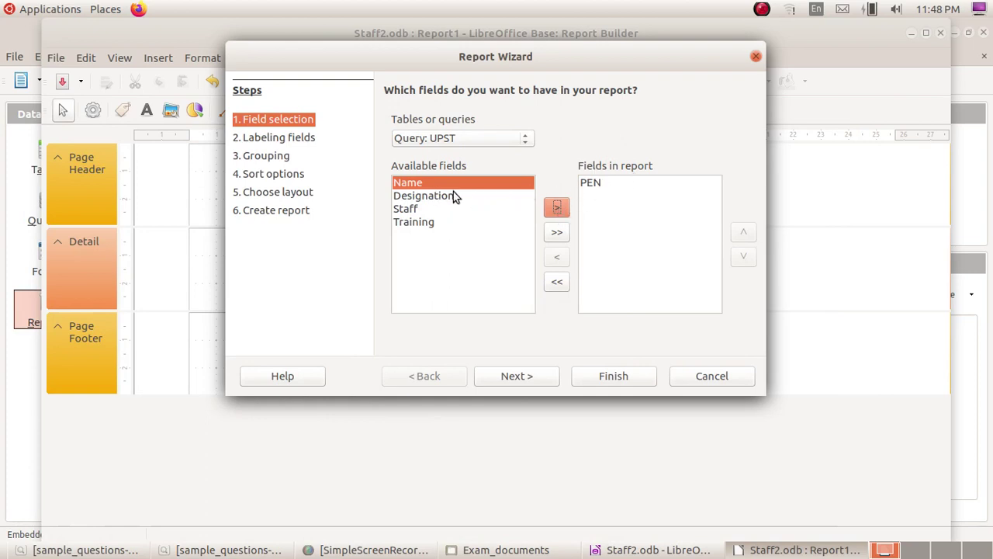
pyautogui.click(557, 208)
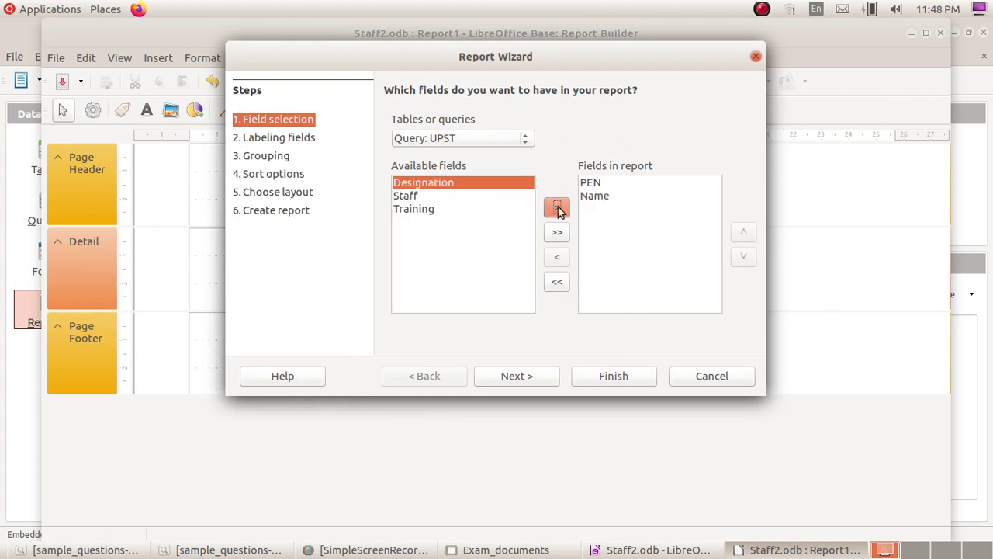
pyautogui.click(559, 209)
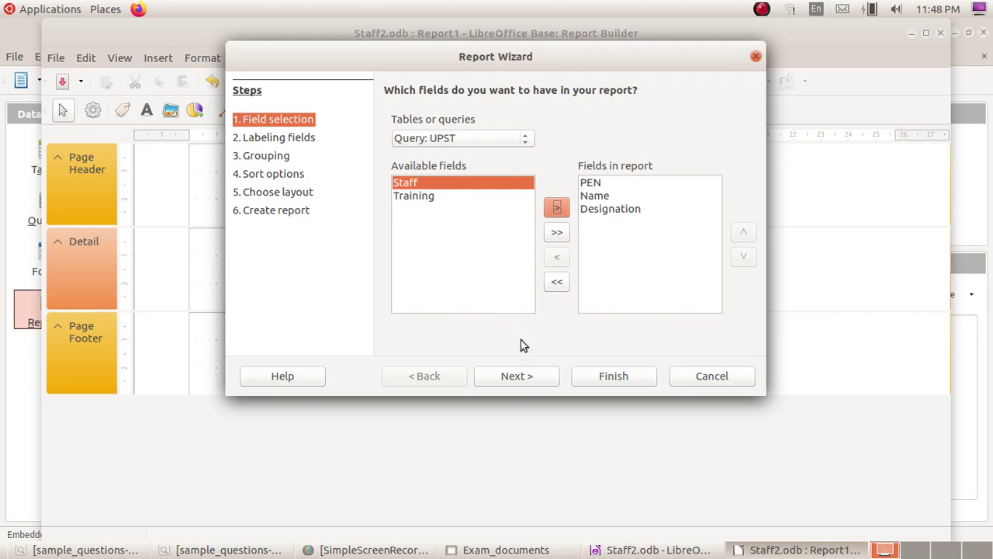
pyautogui.click(524, 379)
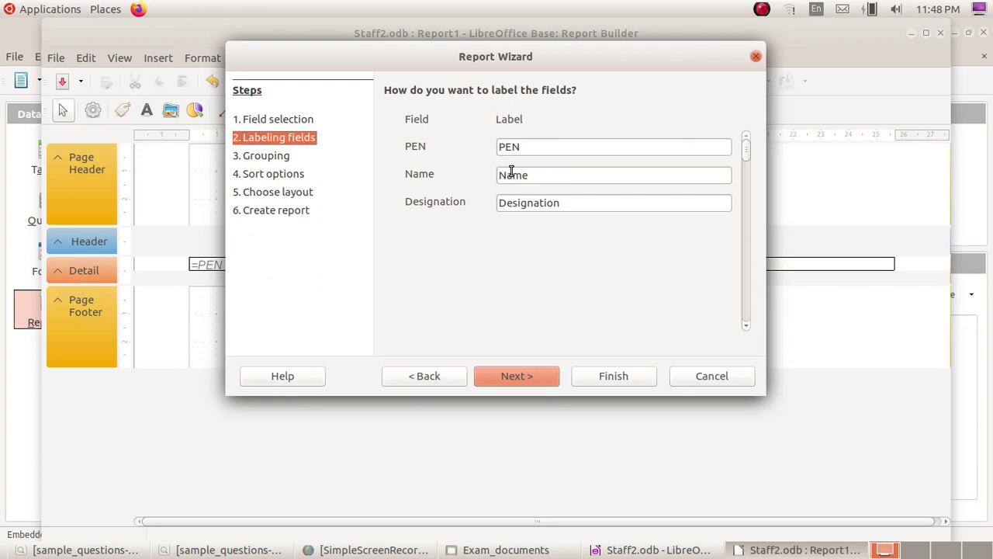
# - Label the PEN field "PEN No" and the Name field "Name of Teacher", and accept the labels
pyautogui.click(533, 150)
pyautogui.write('No')
pyautogui.click(556, 168)
pyautogui.write('of Teacher')
pyautogui.click(517, 375)
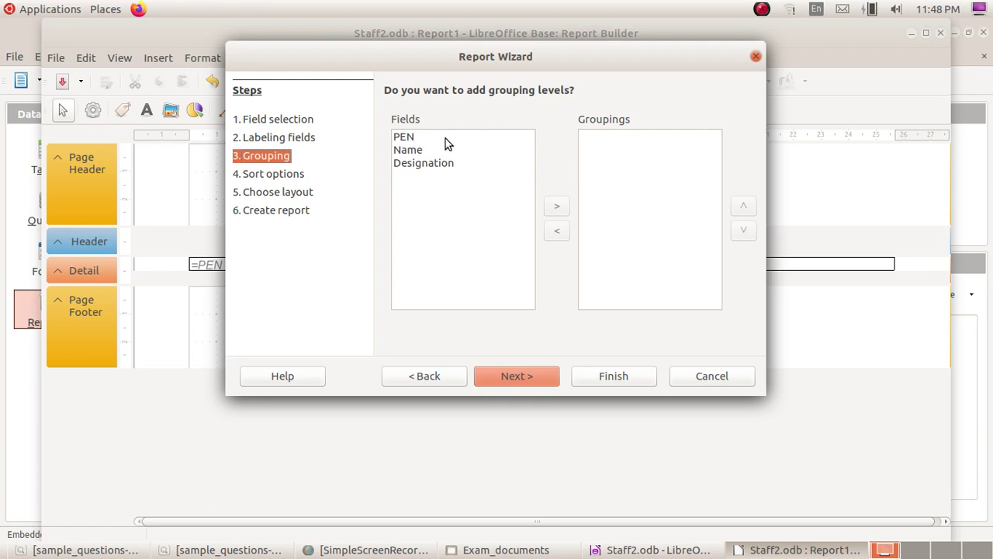
# - Leave the report without grouping or sorting and accept the Tabular data layout in Landscape orientation
pyautogui.click(522, 380)
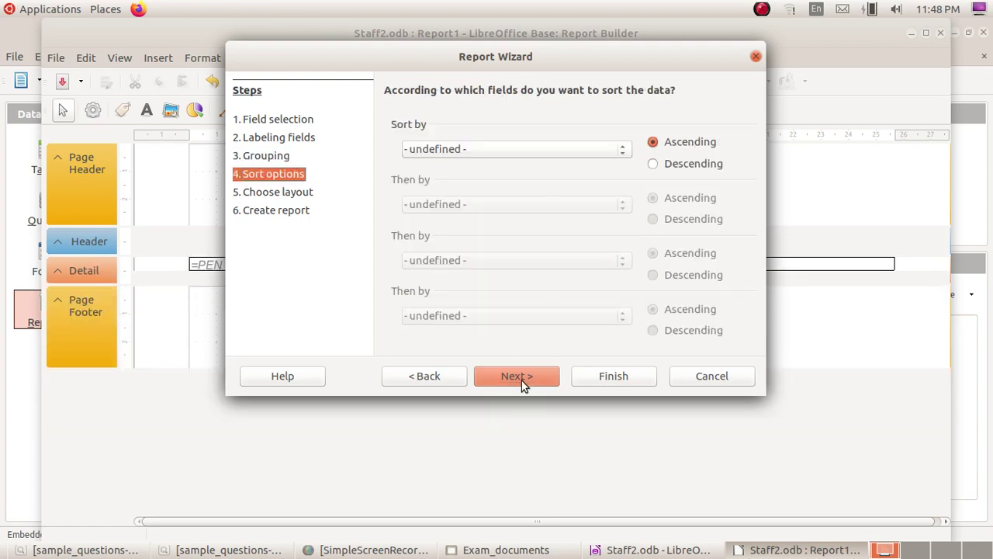
pyautogui.click(496, 148)
pyautogui.click(500, 168)
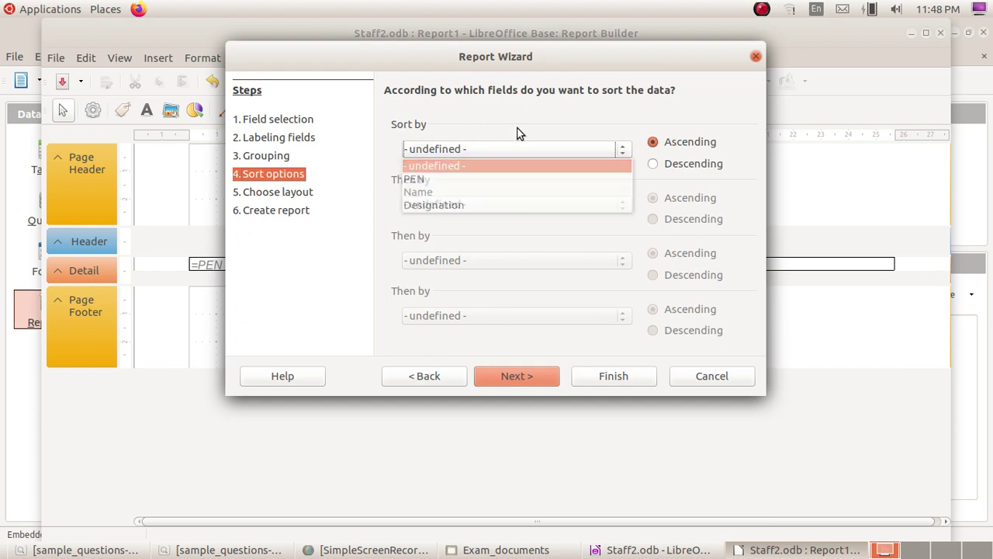
pyautogui.click(526, 373)
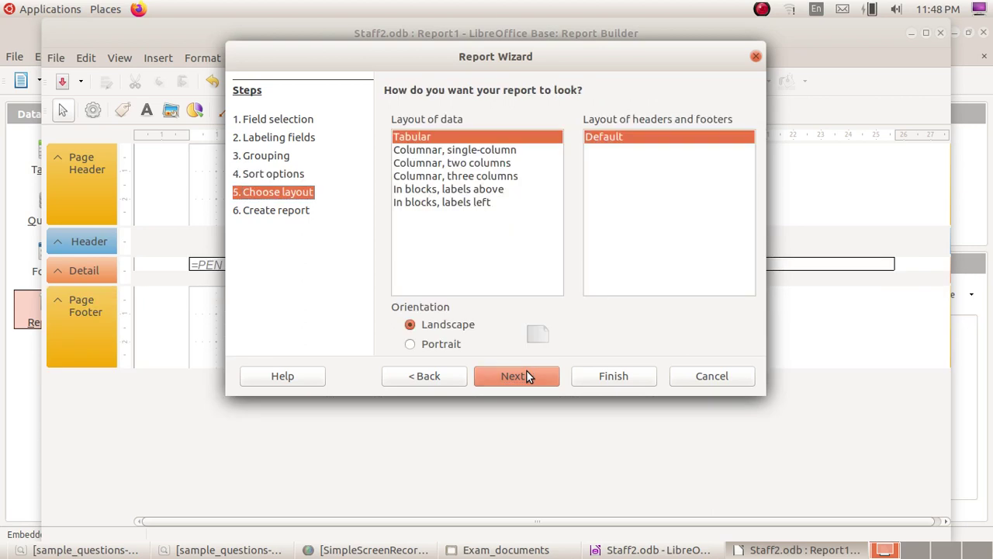
pyautogui.click(527, 375)
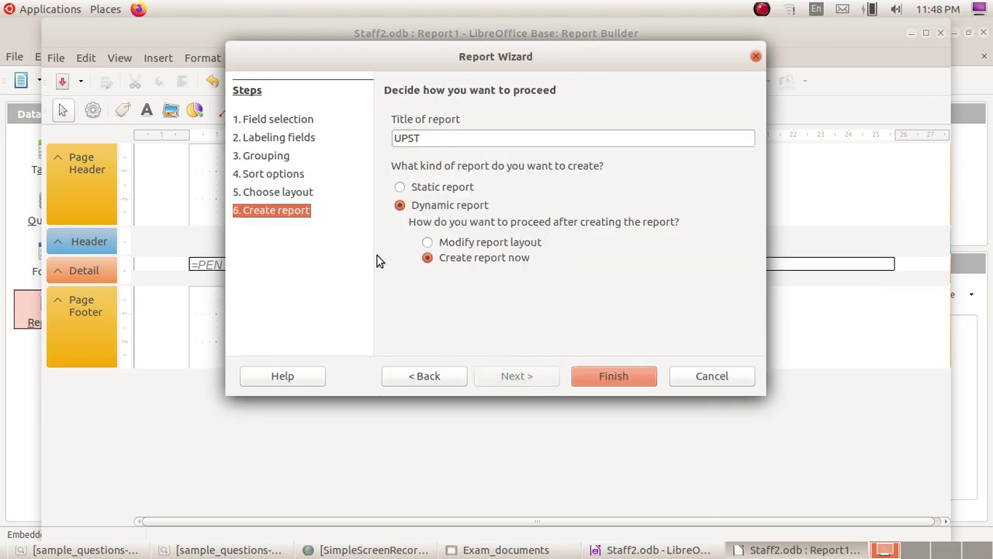
# - Check the question's instructions and create the dynamic report now with the title UPST
pyautogui.click(225, 549)
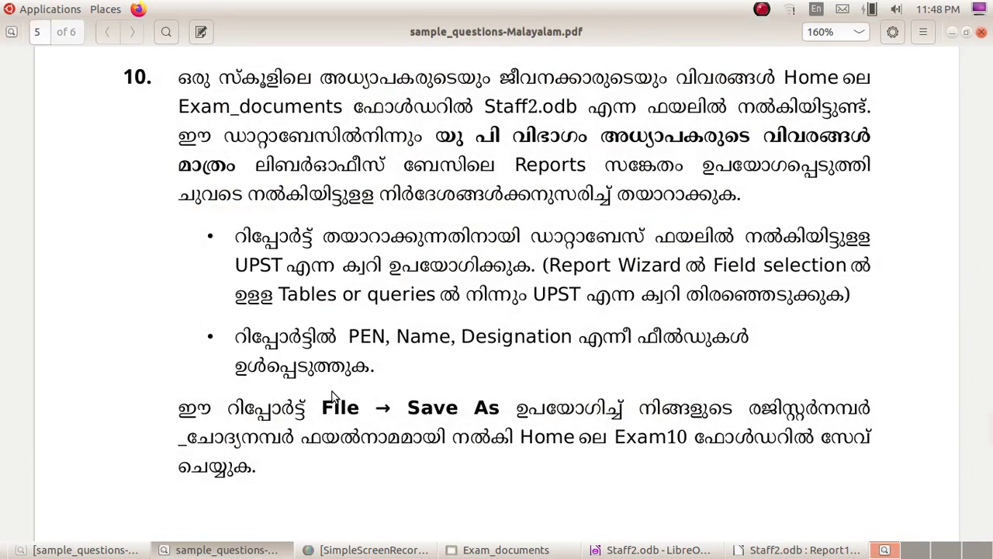
pyautogui.click(264, 552)
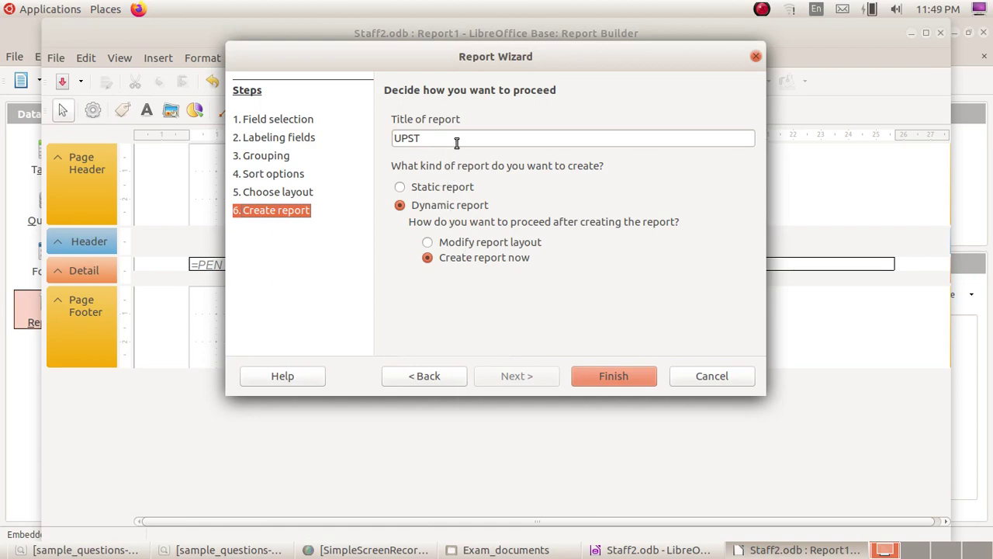
pyautogui.click(617, 377)
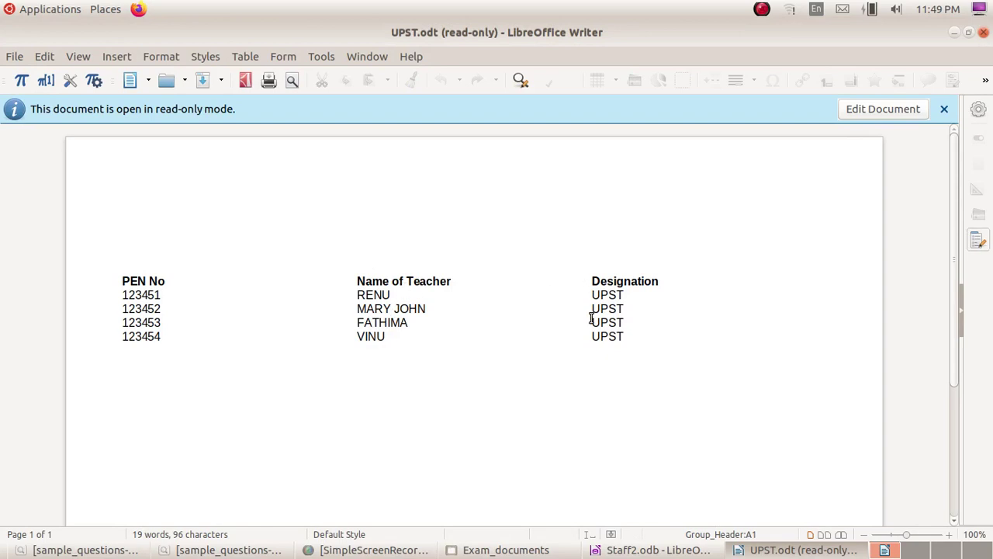
# - Enable editing of the UPST report document and save it as 20021_4 in the Exam10 folder under the home folder
pyautogui.click(856, 116)
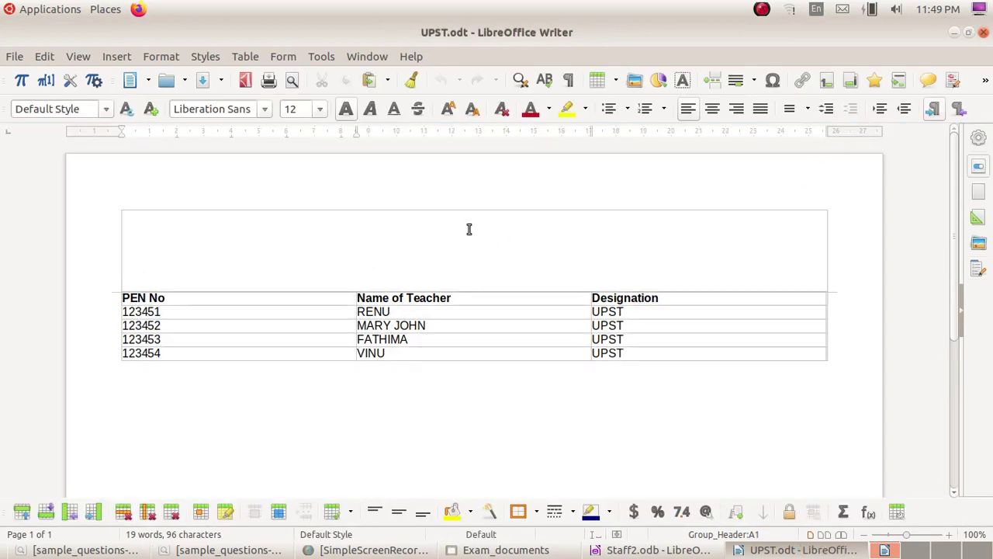
pyautogui.click(14, 57)
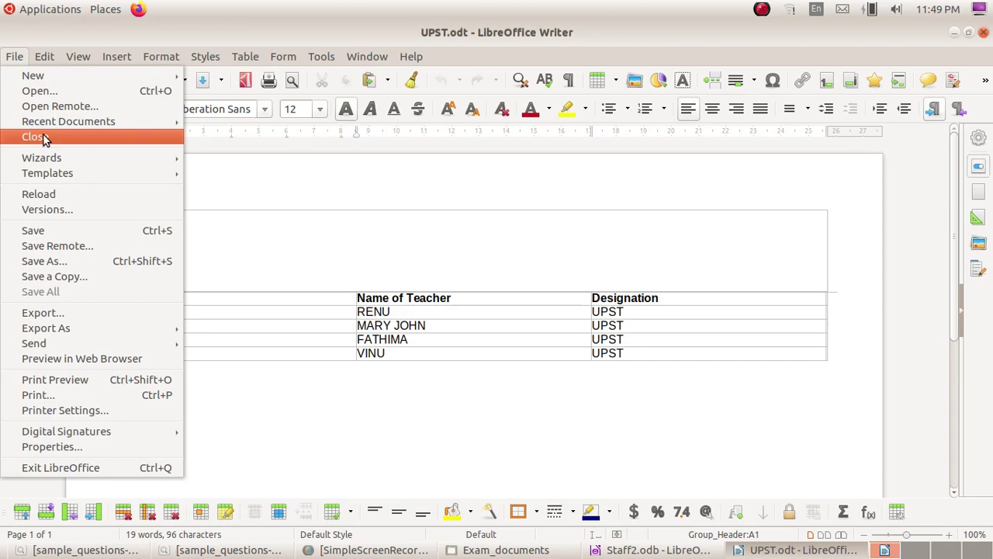
pyautogui.click(45, 260)
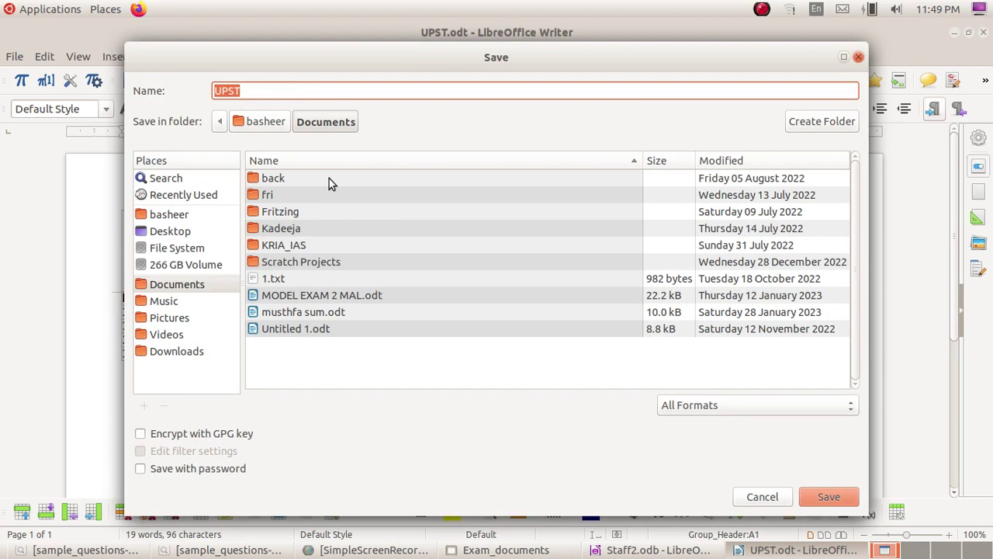
pyautogui.write('20021_4')
pyautogui.click(175, 215)
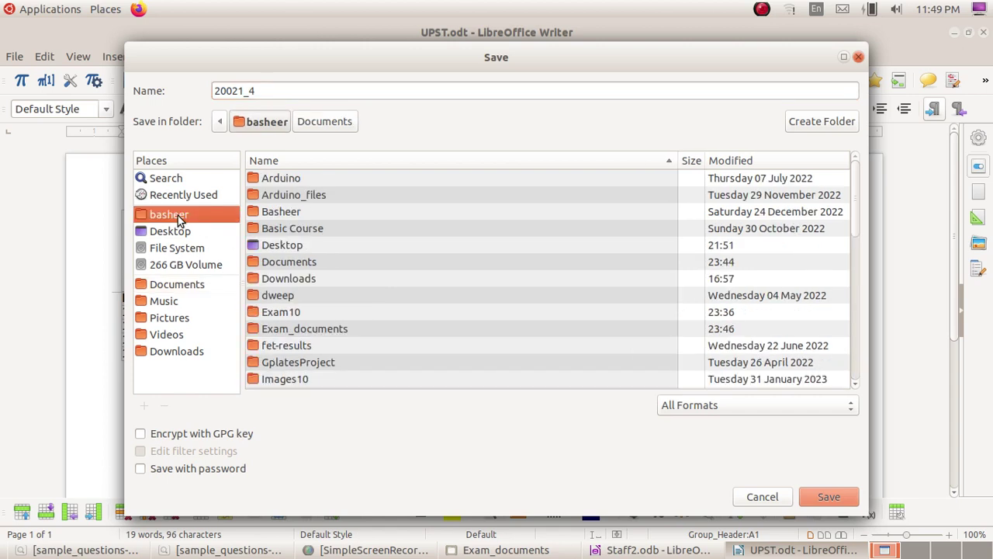
pyautogui.doubleClick(304, 311)
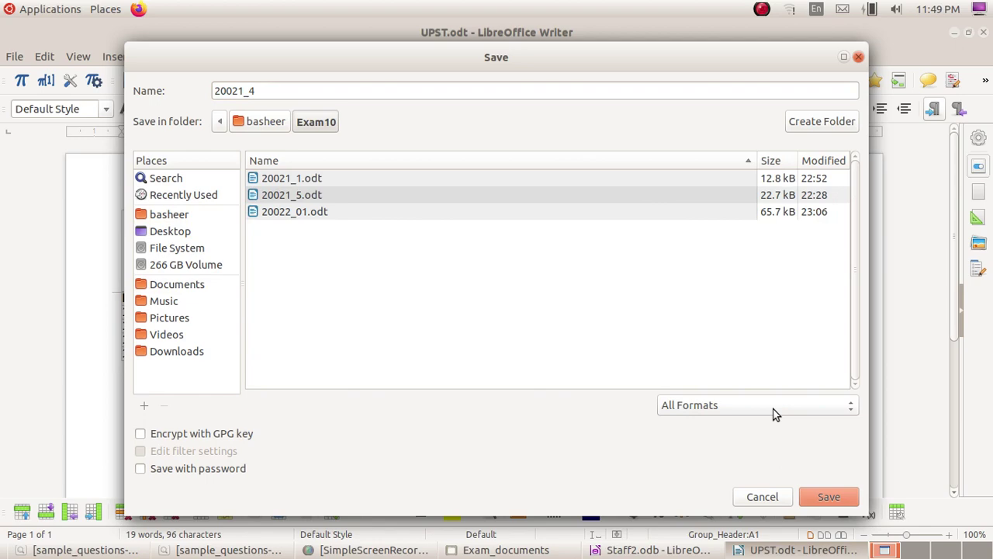
pyautogui.click(832, 494)
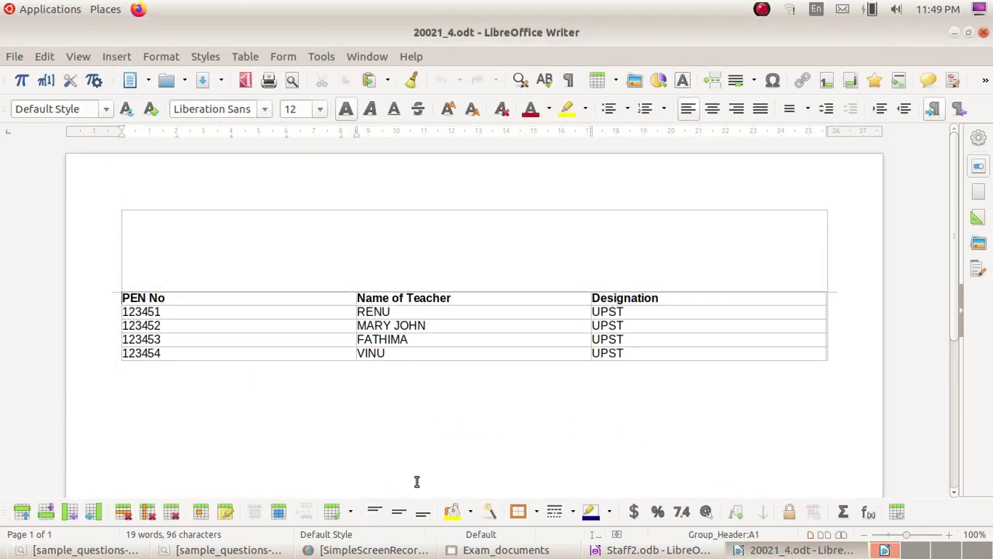
# - Switch to the file manager and check the Exam10 folder in Home for the saved report file
pyautogui.hotkey('alt', 'Tab')
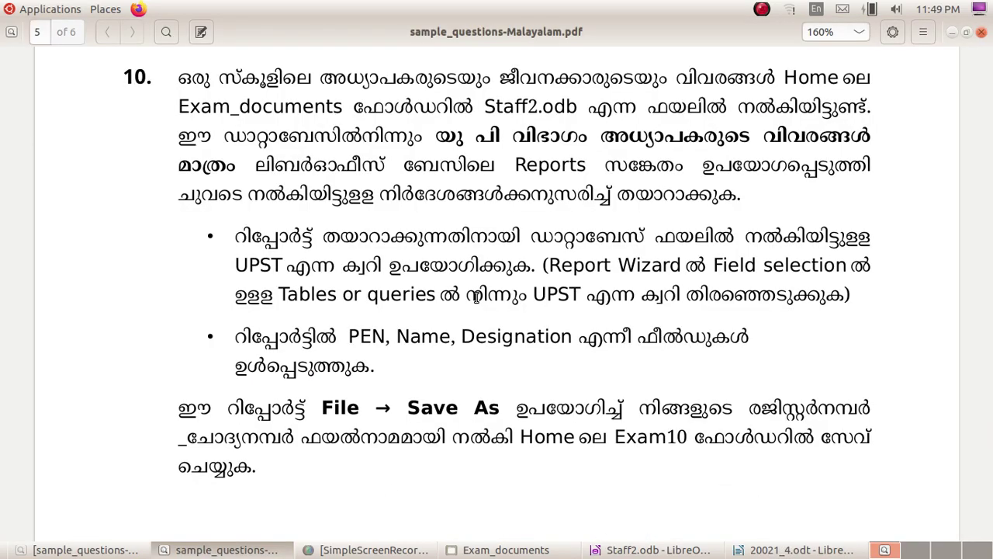
pyautogui.click(953, 31)
pyautogui.click(951, 31)
pyautogui.click(952, 32)
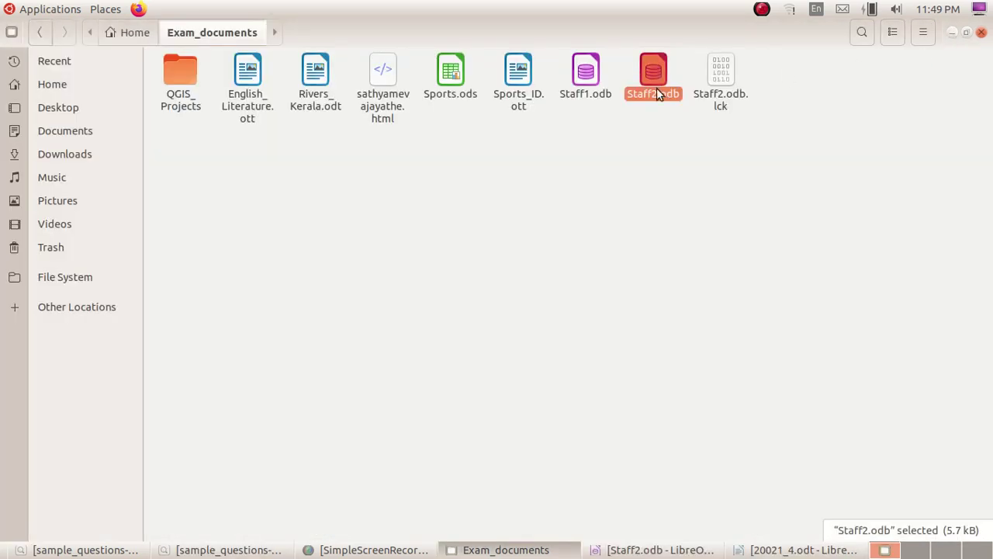
pyautogui.click(151, 43)
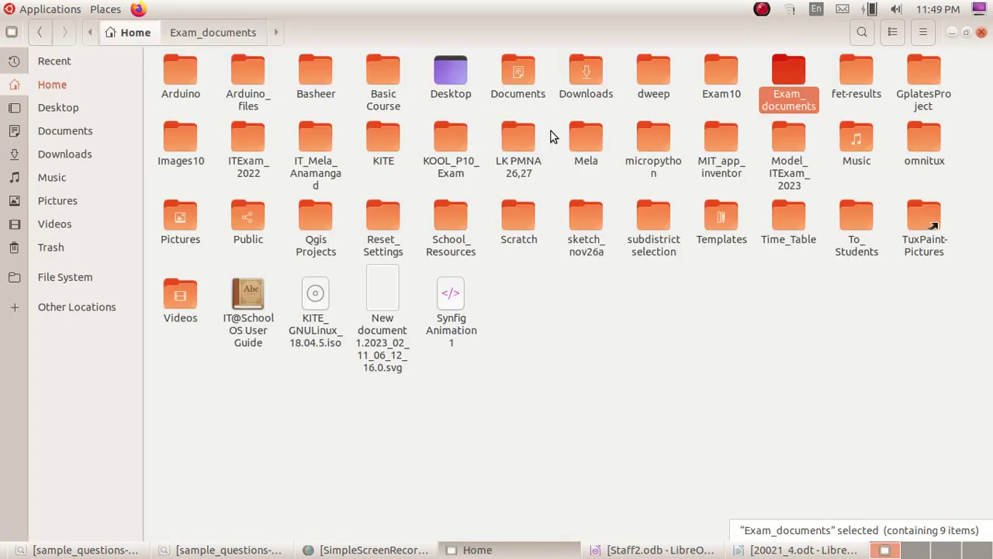
pyautogui.click(711, 71)
pyautogui.doubleClick(711, 71)
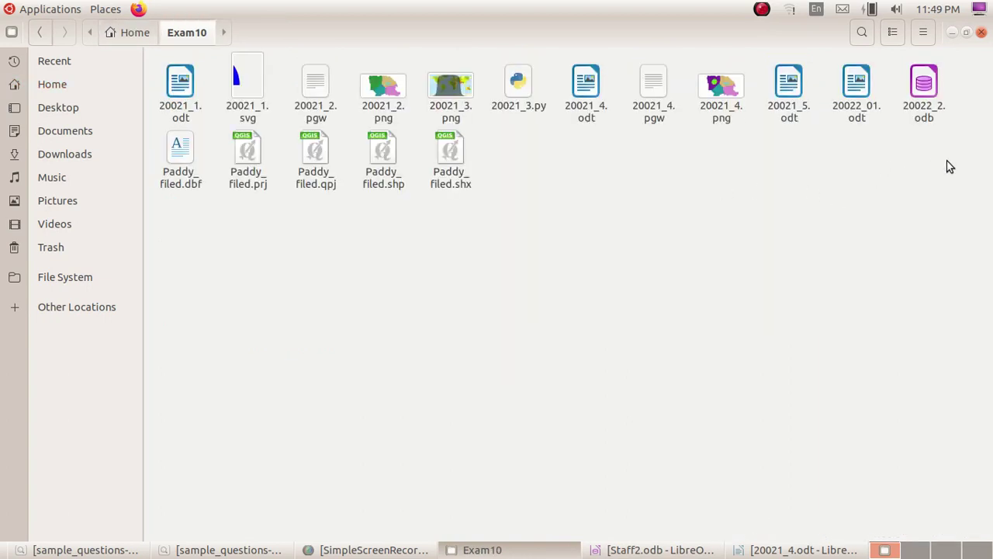
pyautogui.click(870, 127)
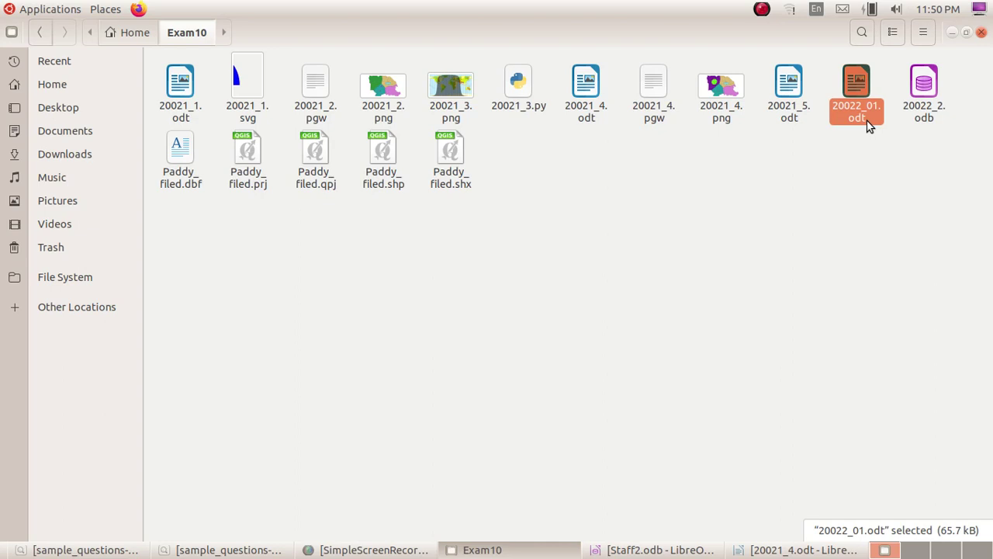